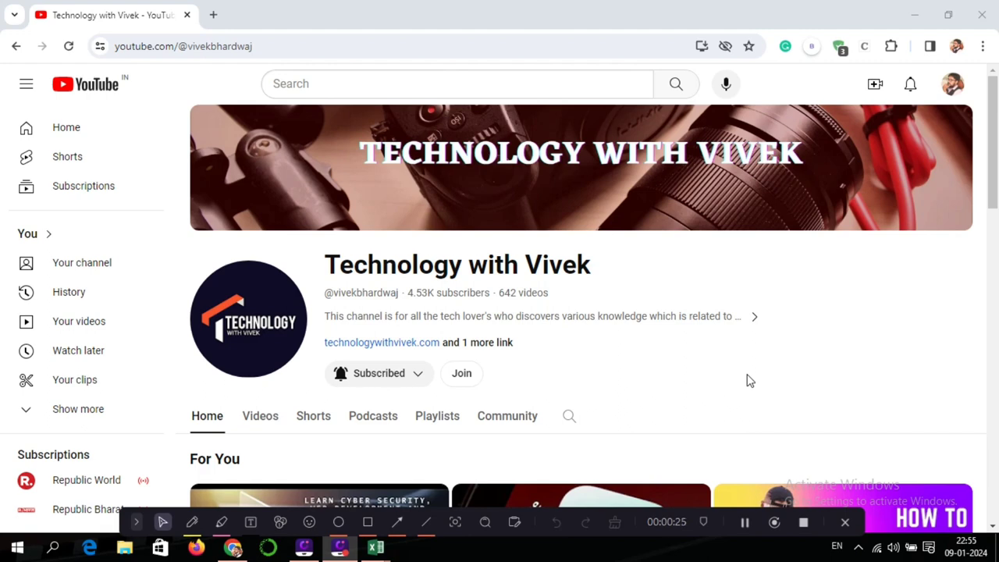
Step: Close Chrome and bring the Book1 workbook, listing India and Australia, to the front
click(980, 22)
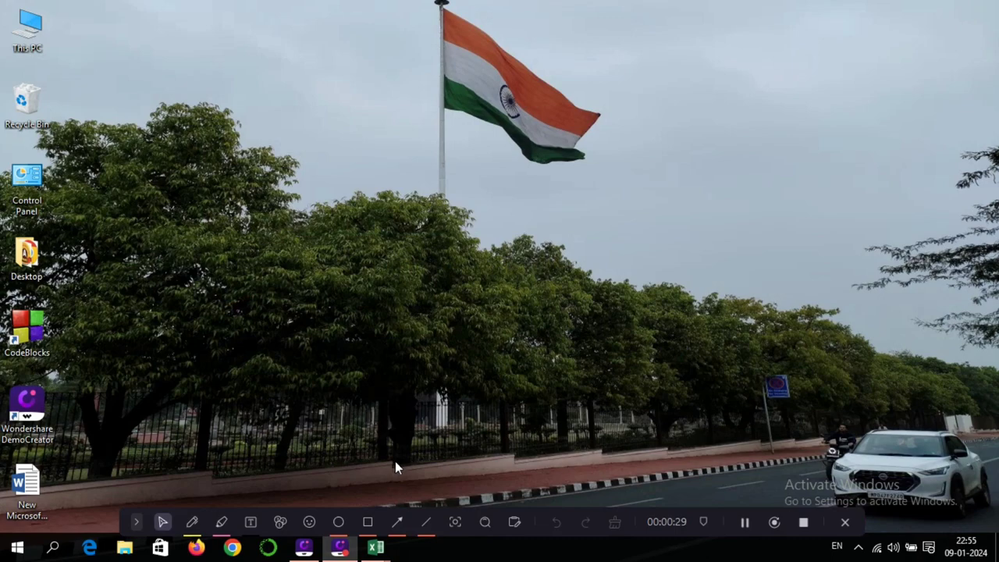
mouse_move(380, 550)
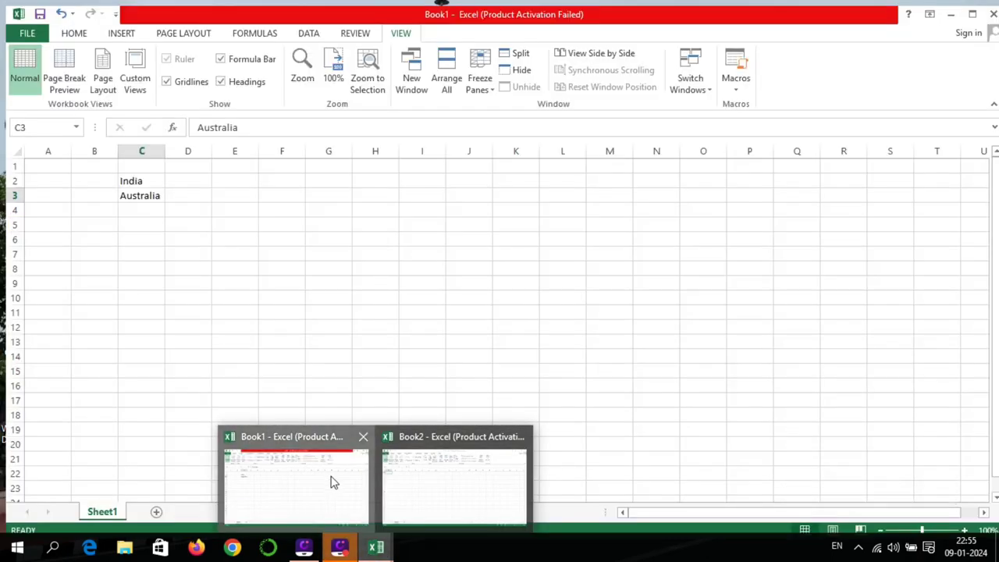
click(333, 479)
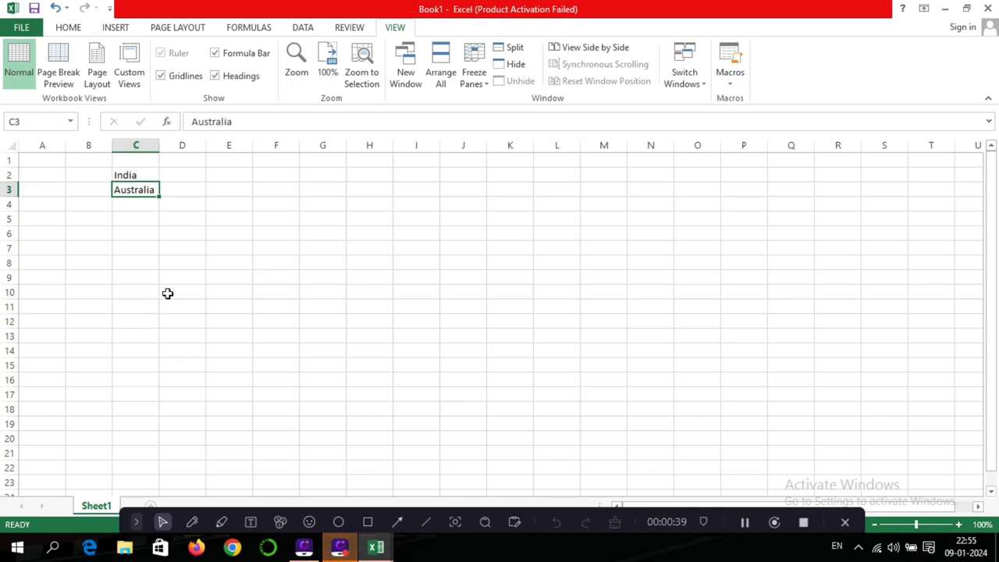
click(384, 550)
Step: In Book2, enter UK in C3, US in C4 and Europe in C5
click(415, 485)
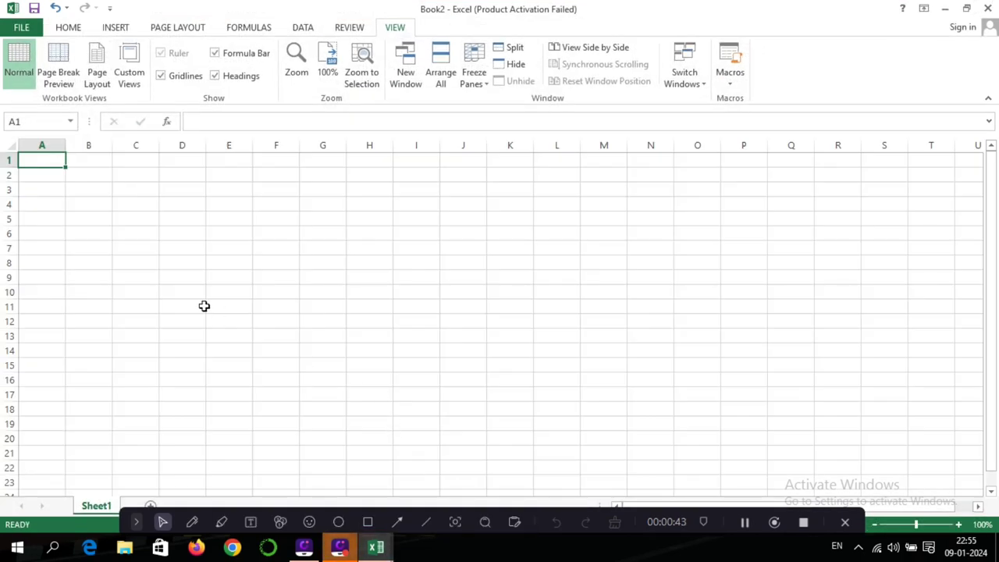
click(144, 187)
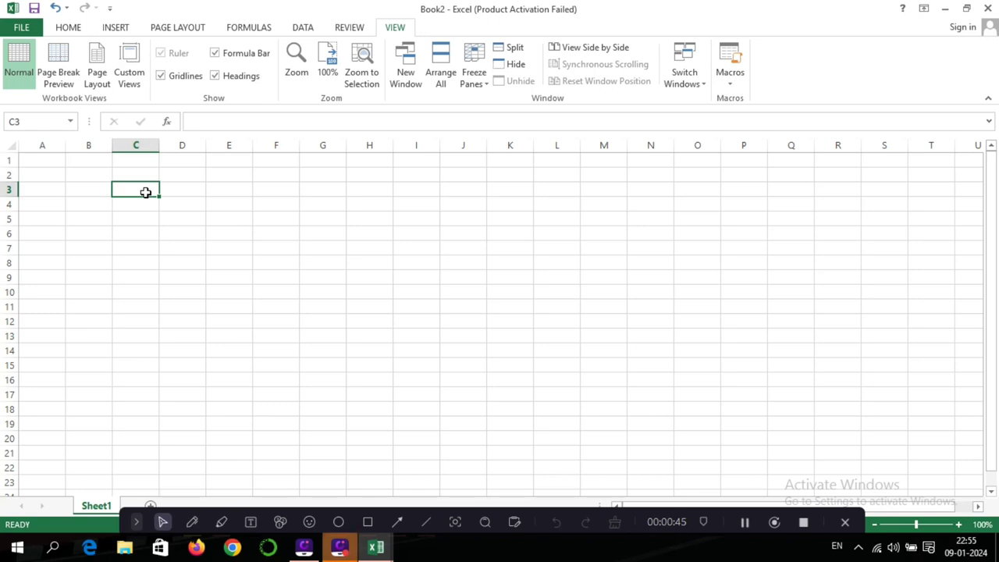
text(UK)
key(Return)
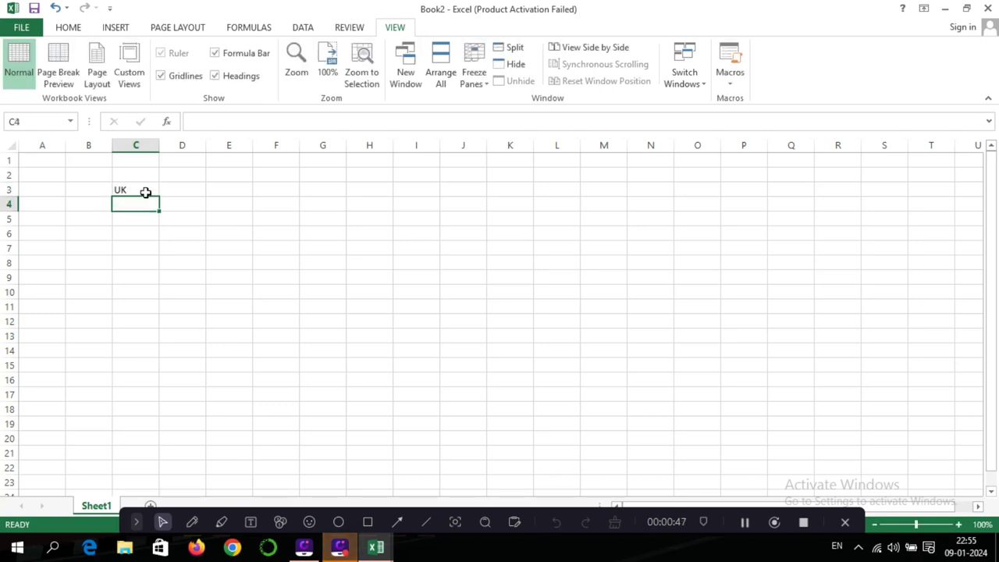
text(US)
key(Return)
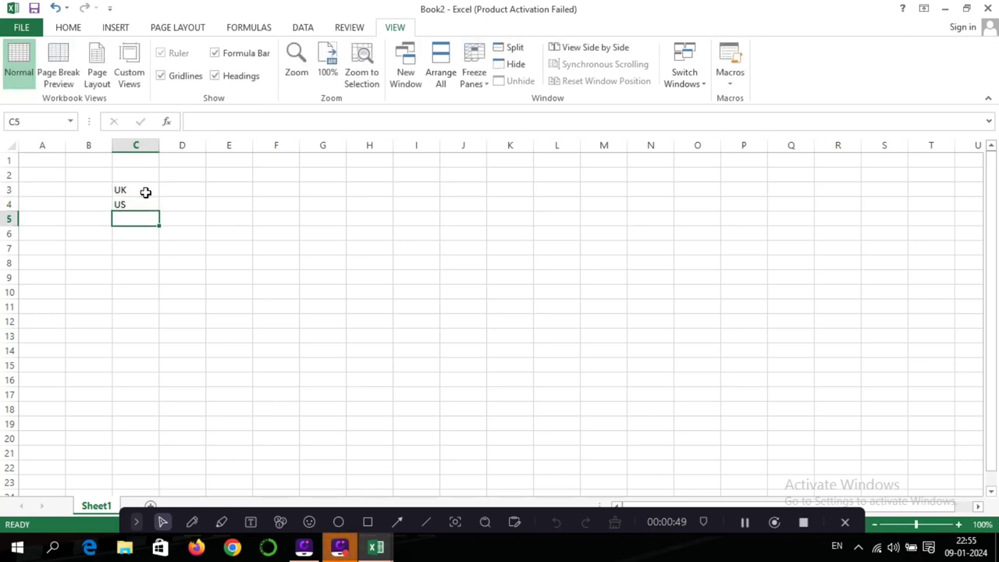
text(Eur)
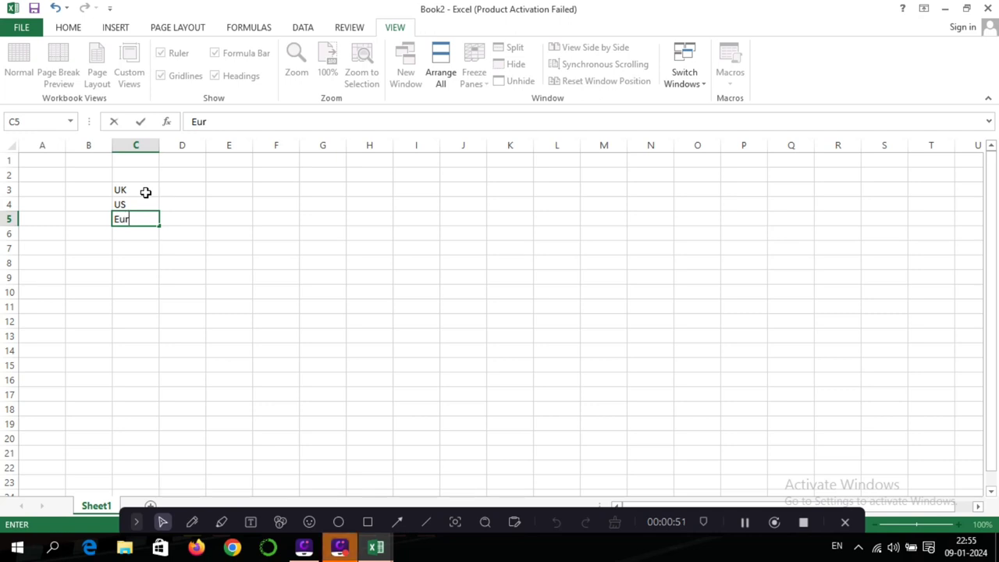
text(ope)
click(217, 292)
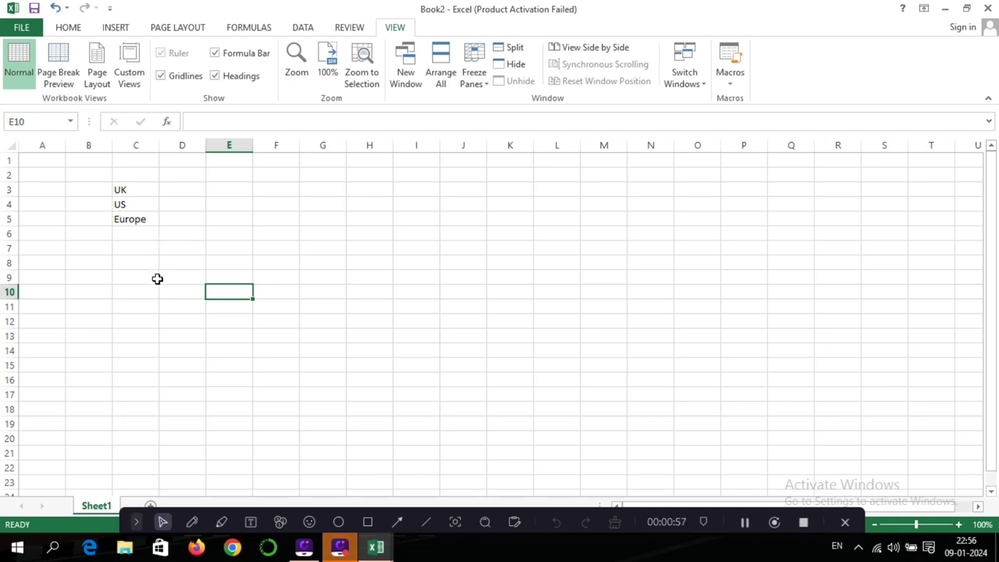
click(155, 281)
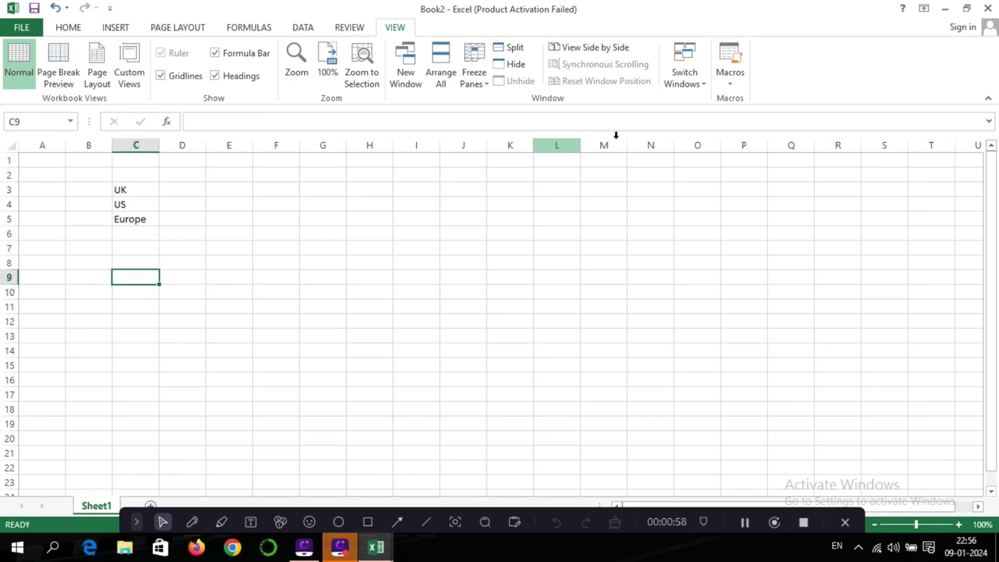
Step: Minimize both workbooks, restore Book1 from the taskbar, and select cells around its India entry
click(946, 9)
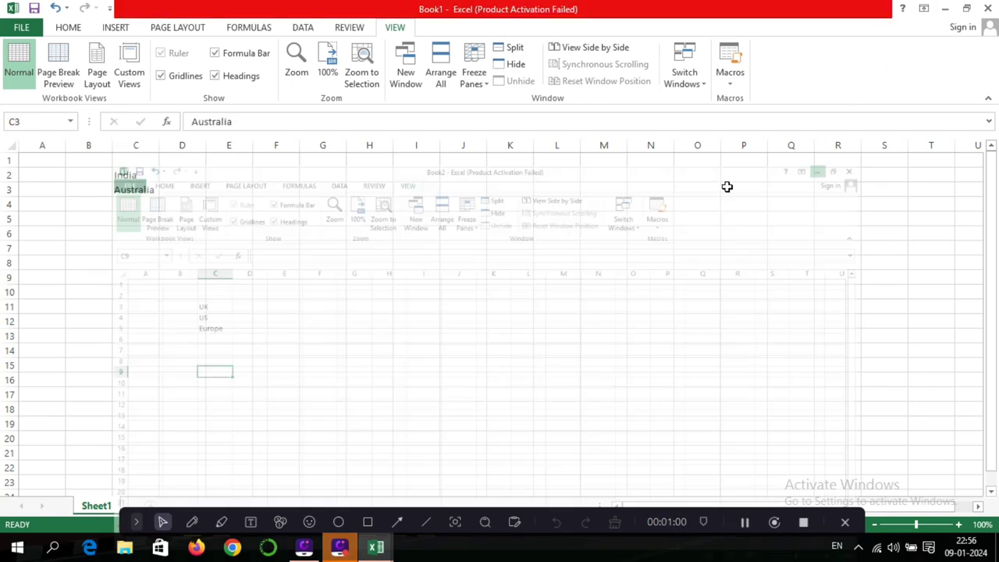
click(942, 9)
mouse_move(375, 546)
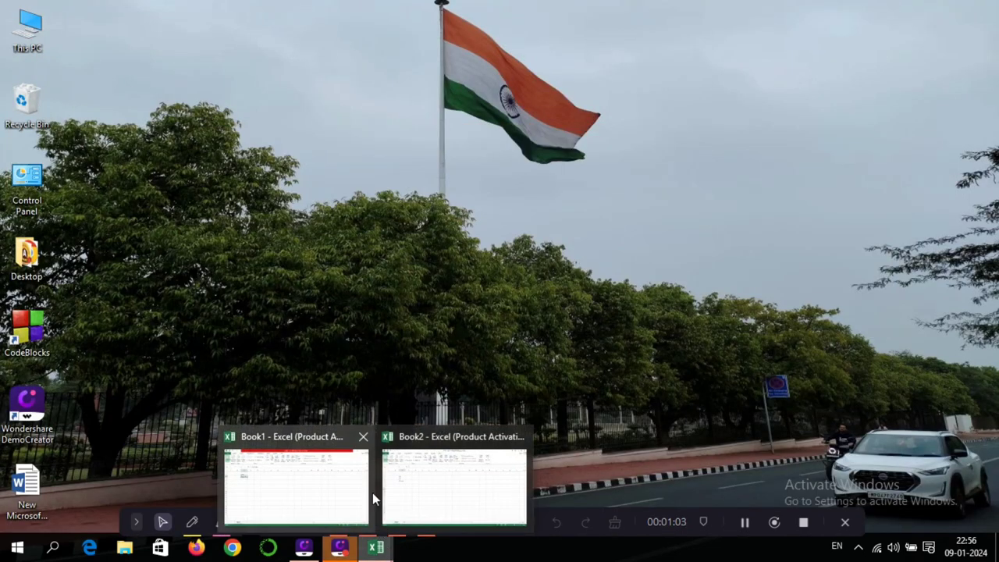
click(364, 490)
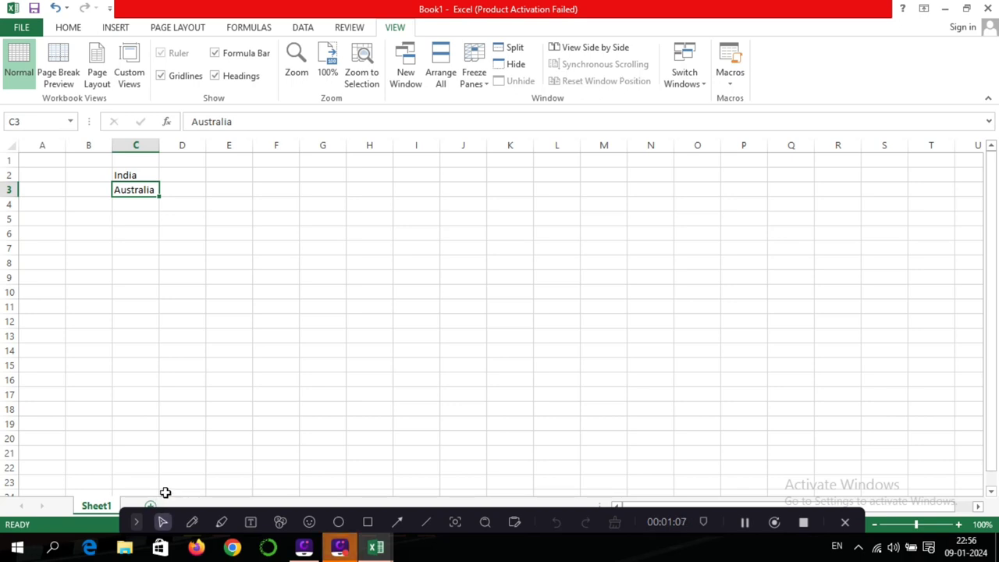
click(131, 275)
click(140, 202)
click(135, 176)
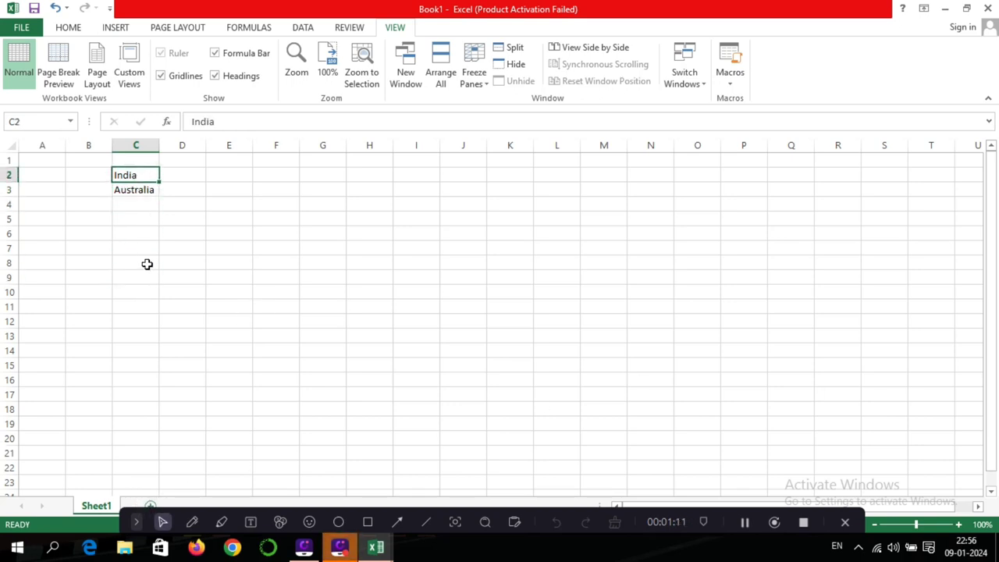
click(147, 263)
click(322, 175)
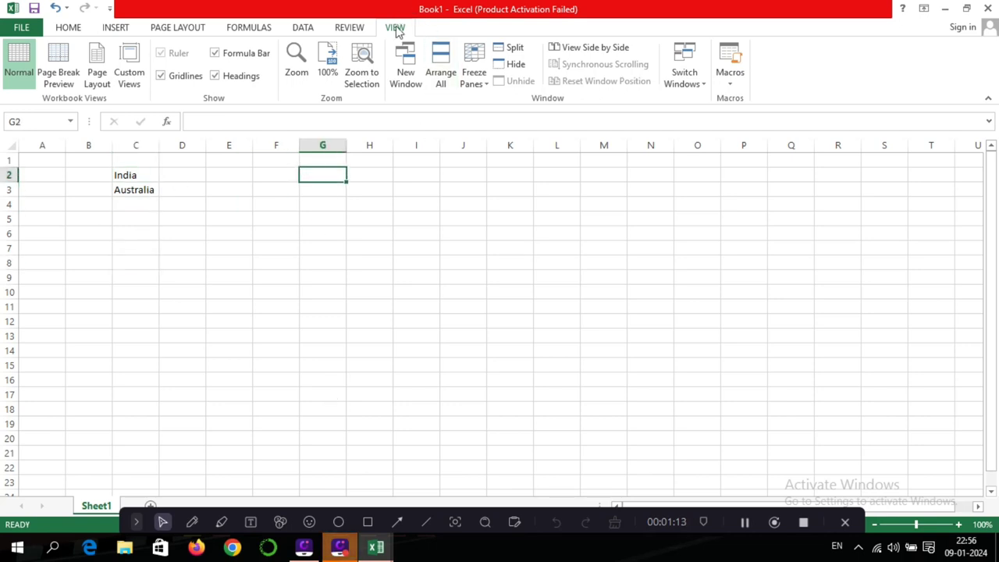
click(69, 30)
click(400, 28)
click(691, 88)
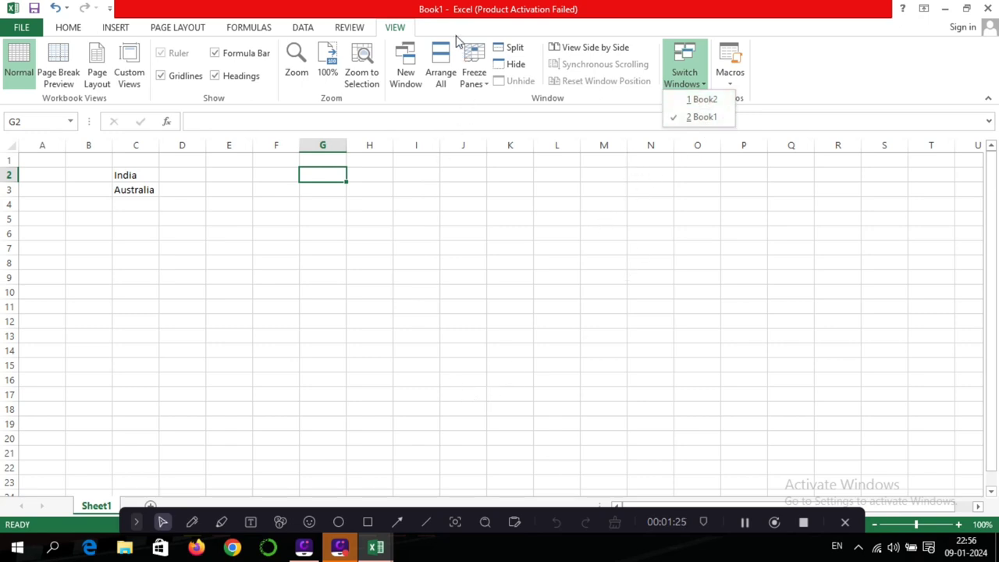
click(702, 100)
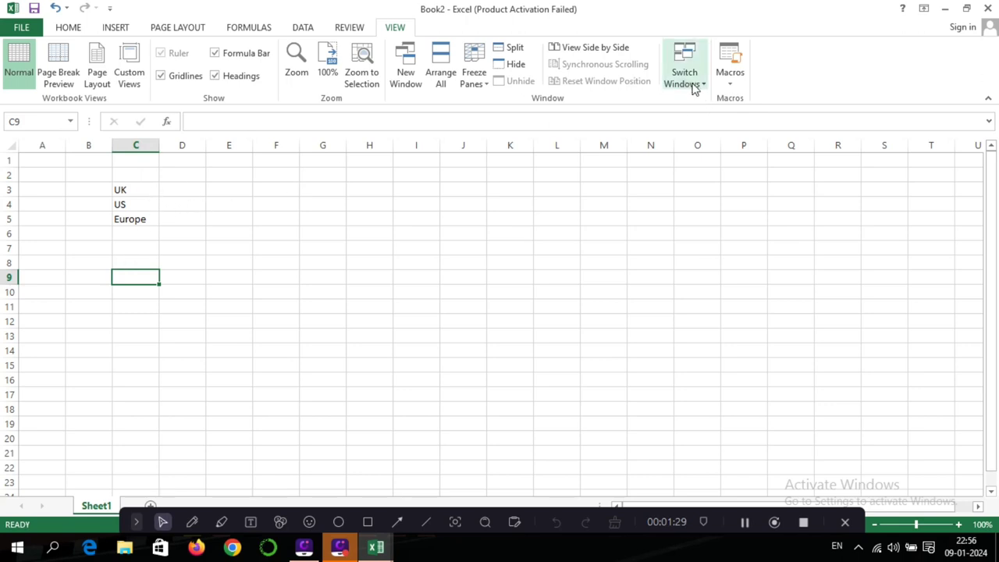
click(691, 86)
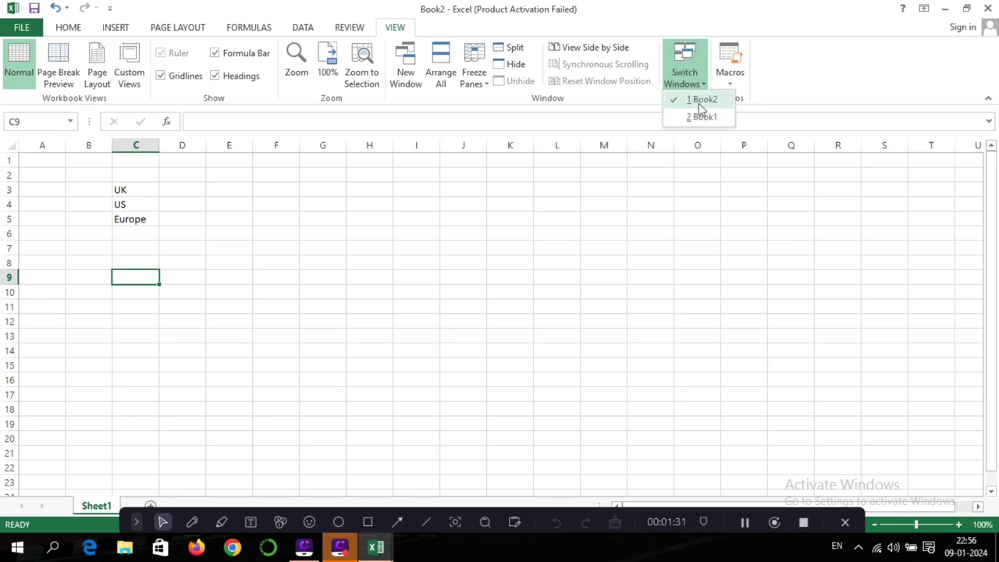
click(703, 117)
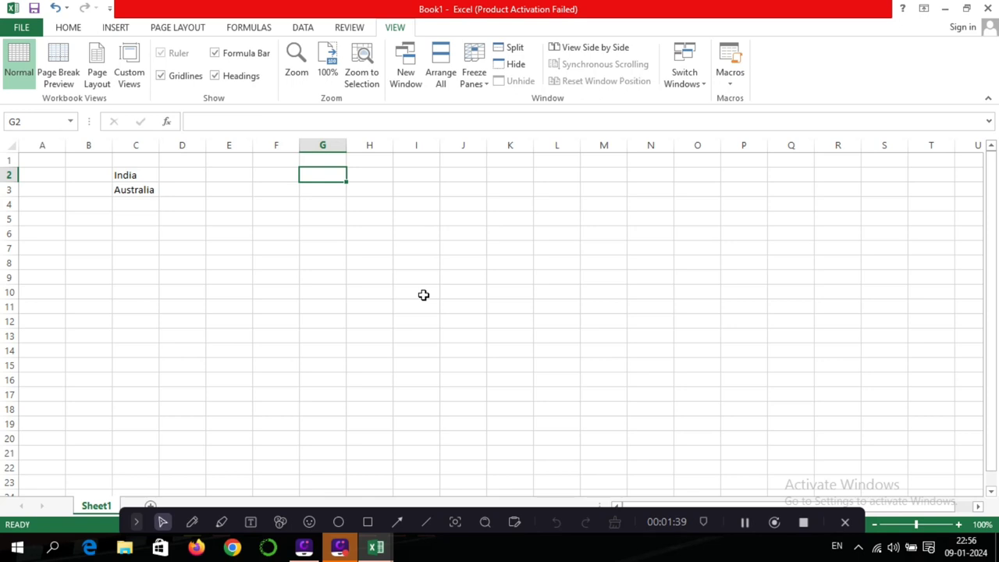
click(134, 247)
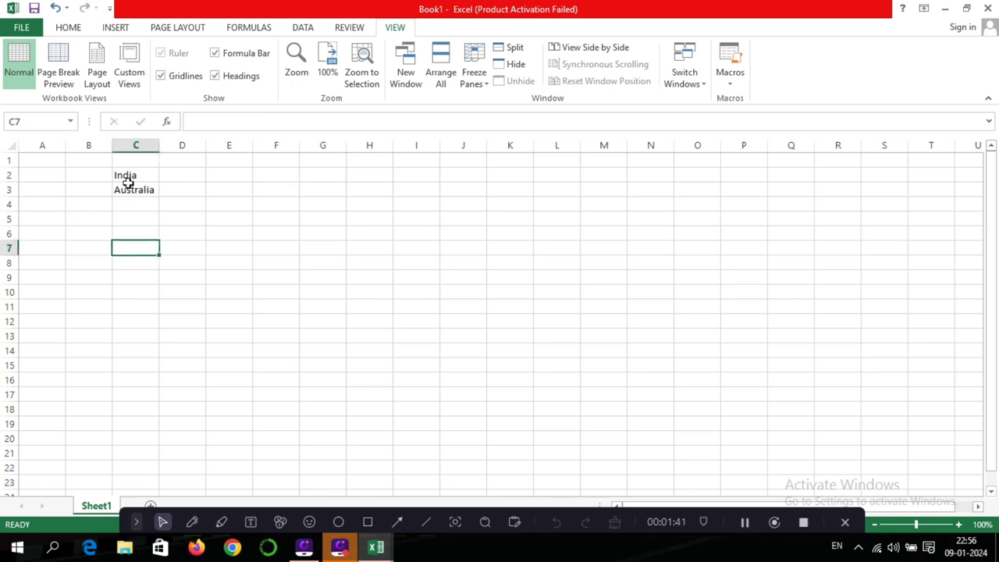
click(138, 216)
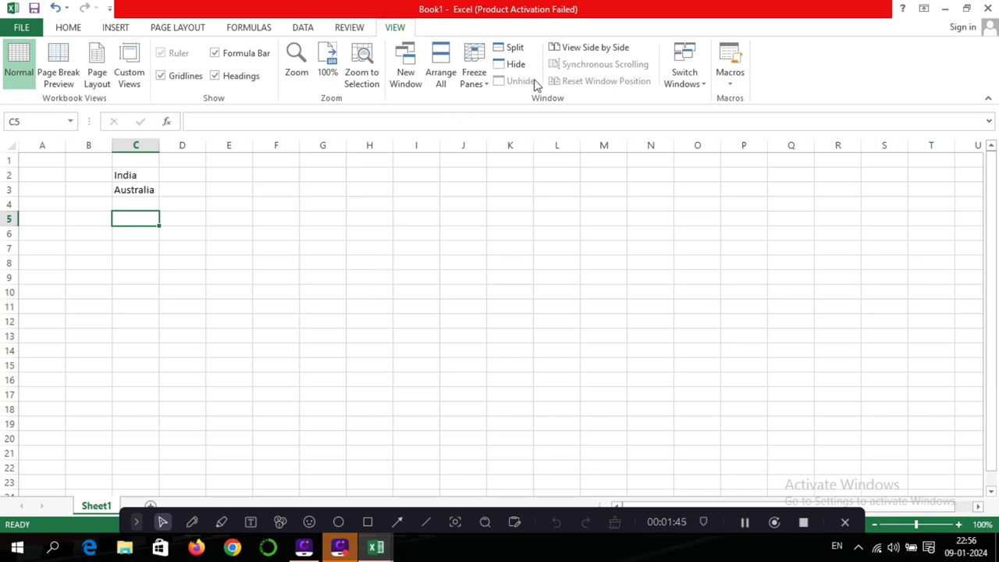
Step: Turn on View Side by Side and enter Great Britain in Book1 cell D2
click(582, 50)
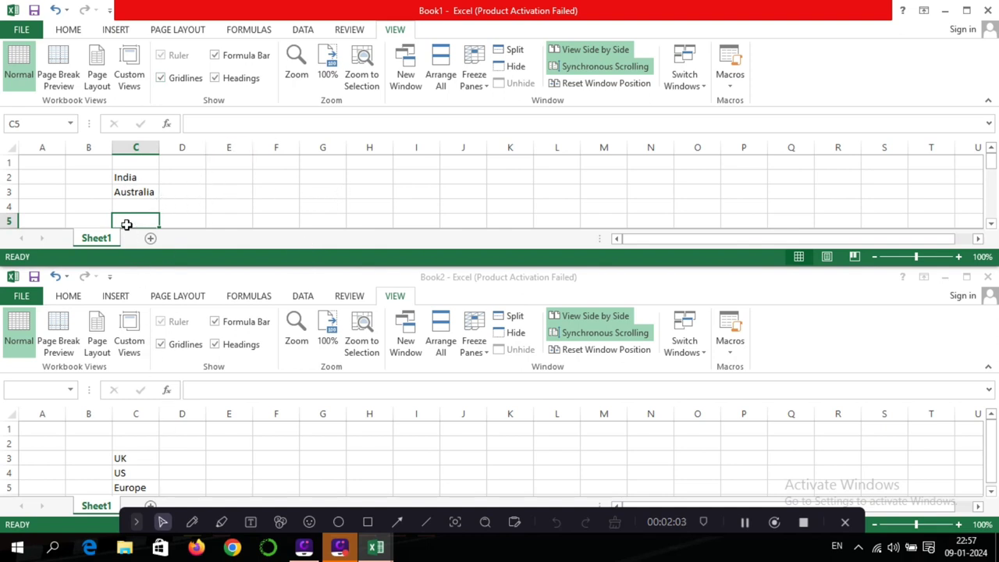
click(132, 176)
click(173, 176)
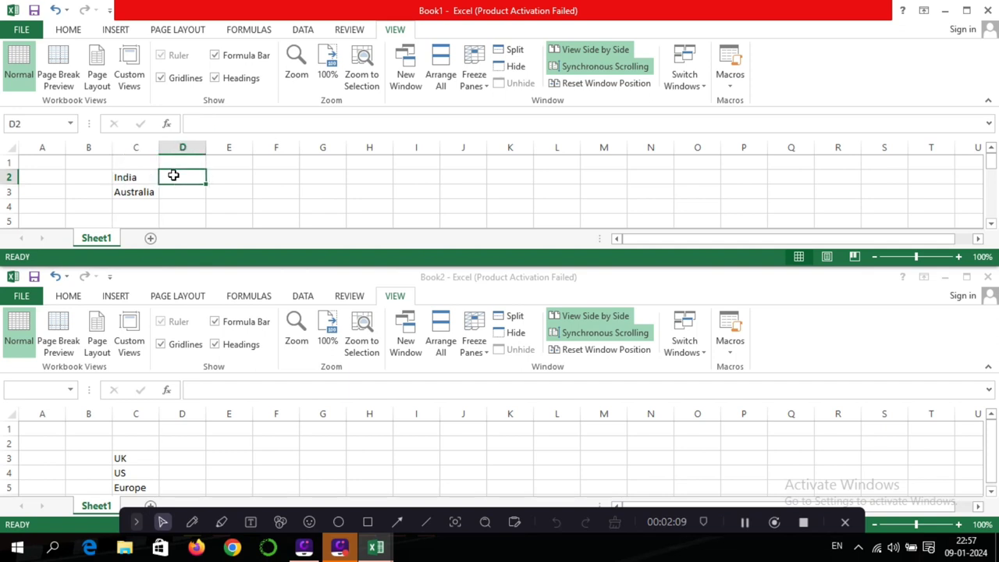
text(Great Britain)
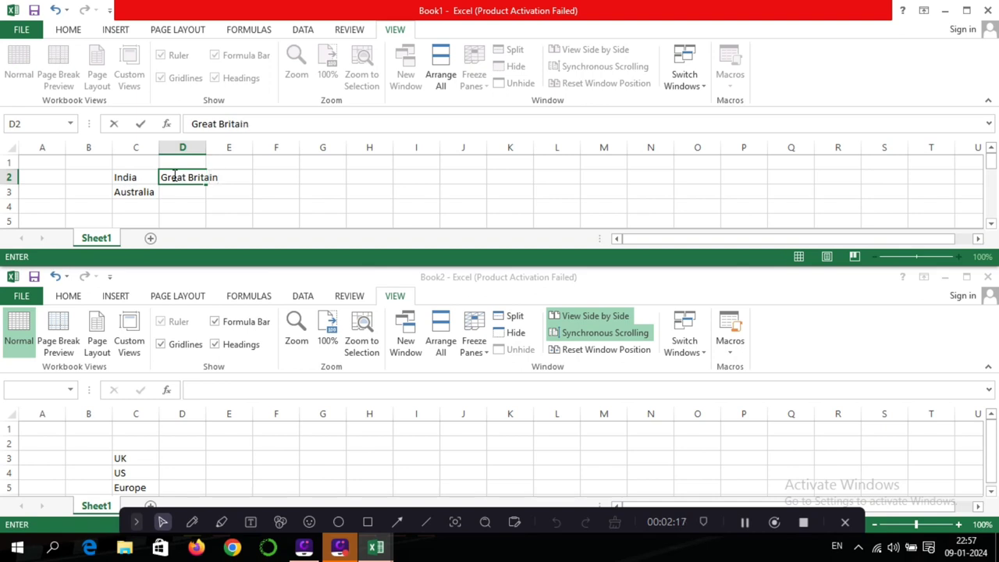
click(172, 459)
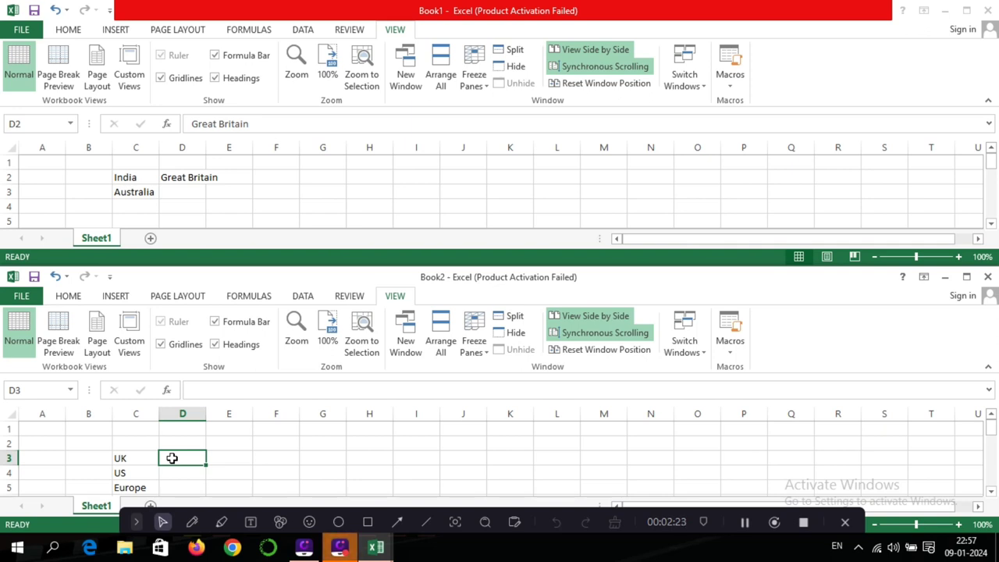
Step: Enter China in Book2 cell D3, then turn off synchronous scrolling from Book1
text(China)
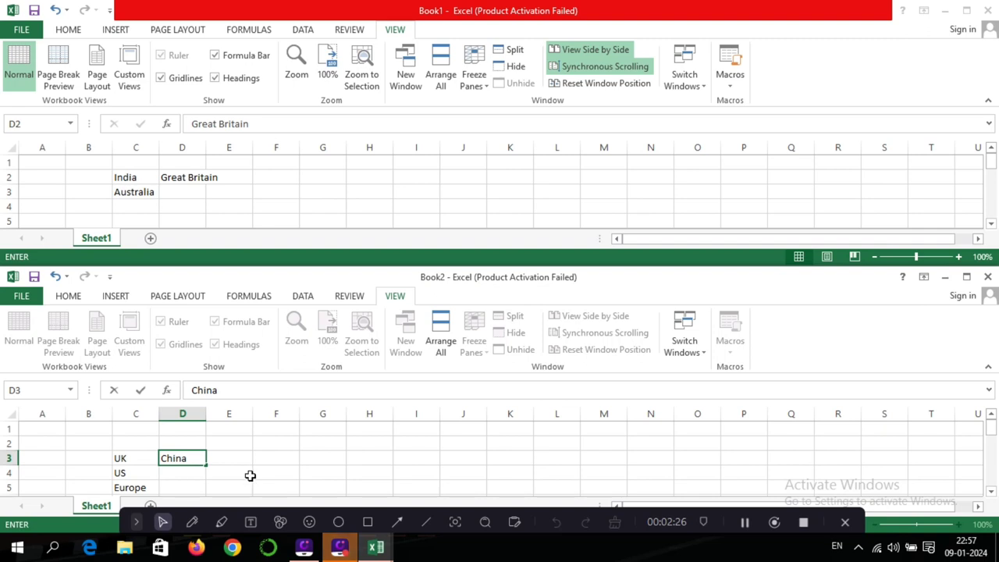
click(245, 470)
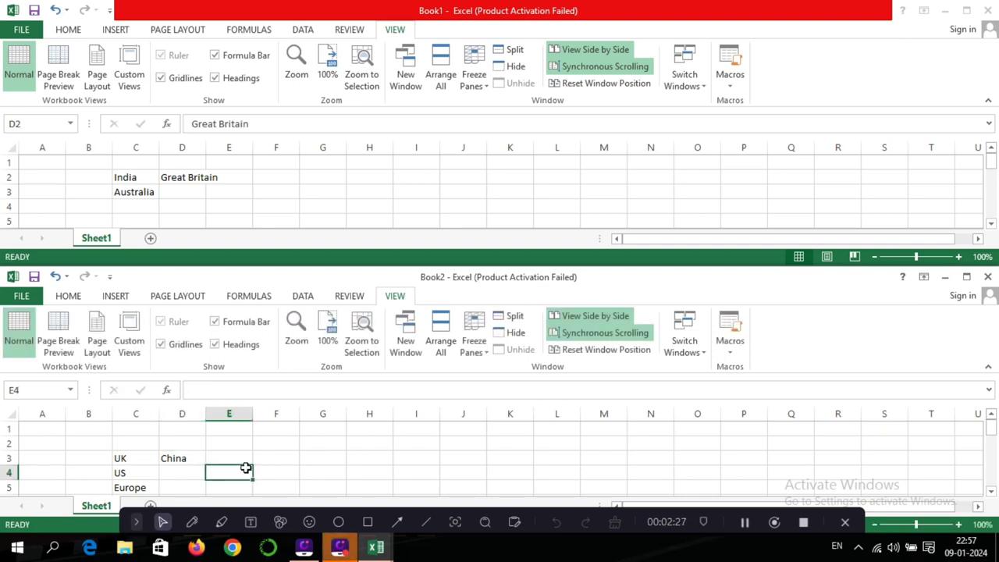
click(601, 69)
click(600, 68)
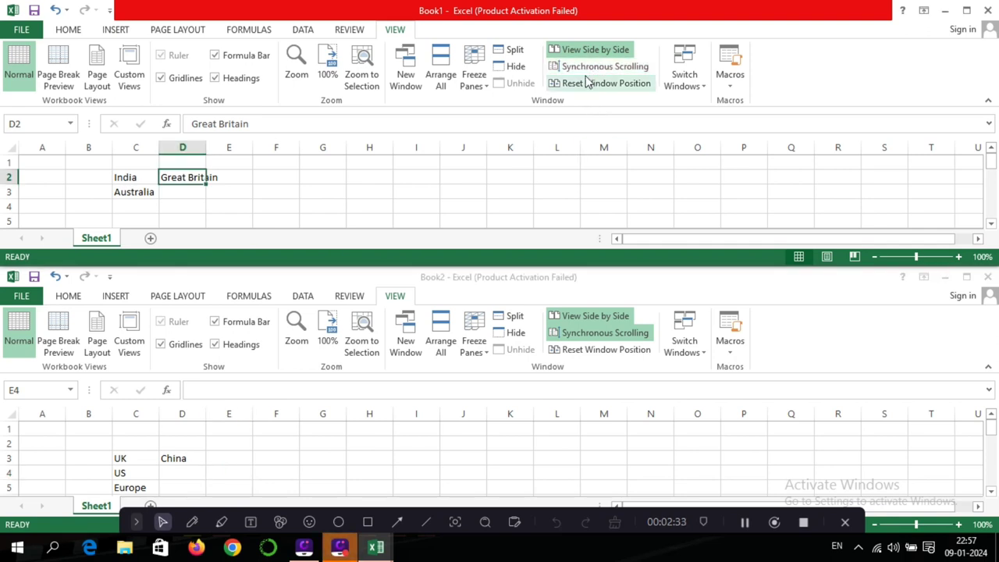
click(208, 195)
click(194, 188)
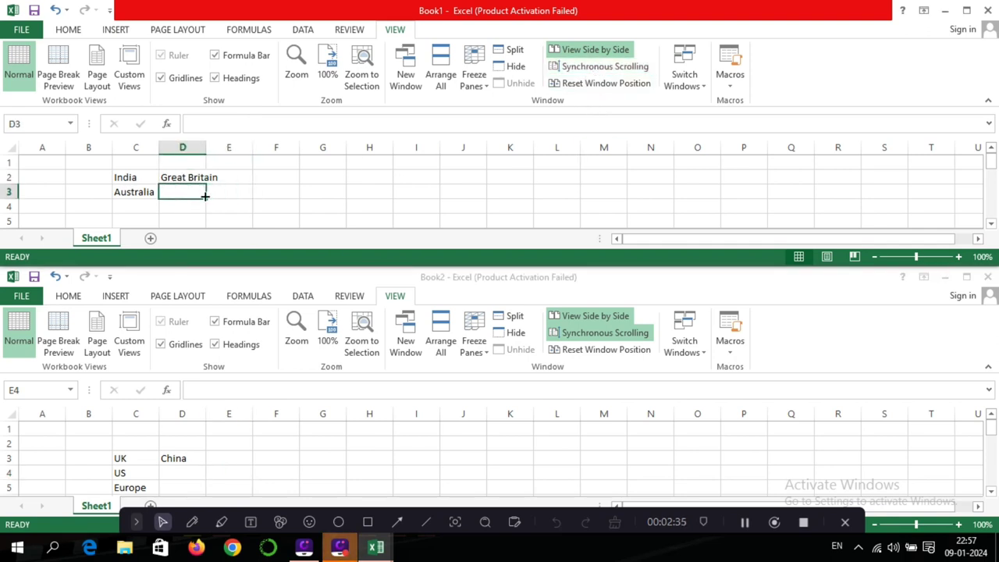
scroll(232, 181, down, 2)
scroll(231, 182, down, 2)
scroll(232, 182, down, 2)
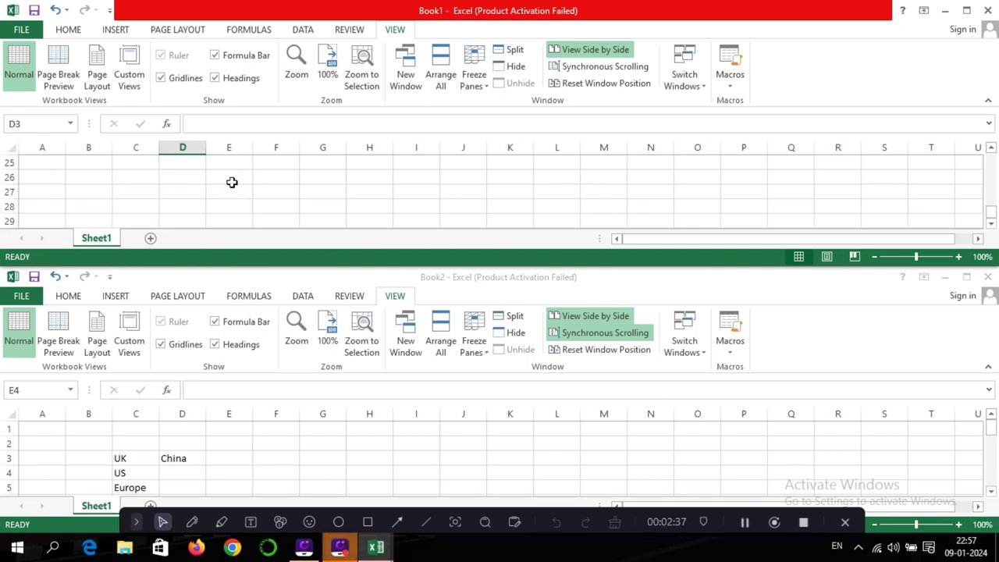
scroll(232, 181, up, 5)
scroll(233, 181, up, 1)
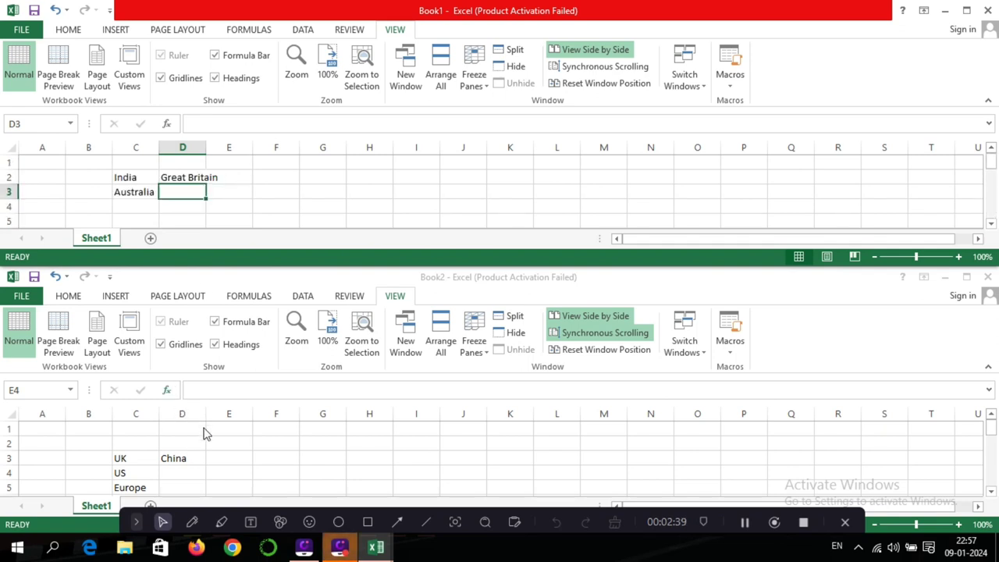
click(233, 454)
click(233, 455)
scroll(228, 454, down, 2)
scroll(228, 454, down, 3)
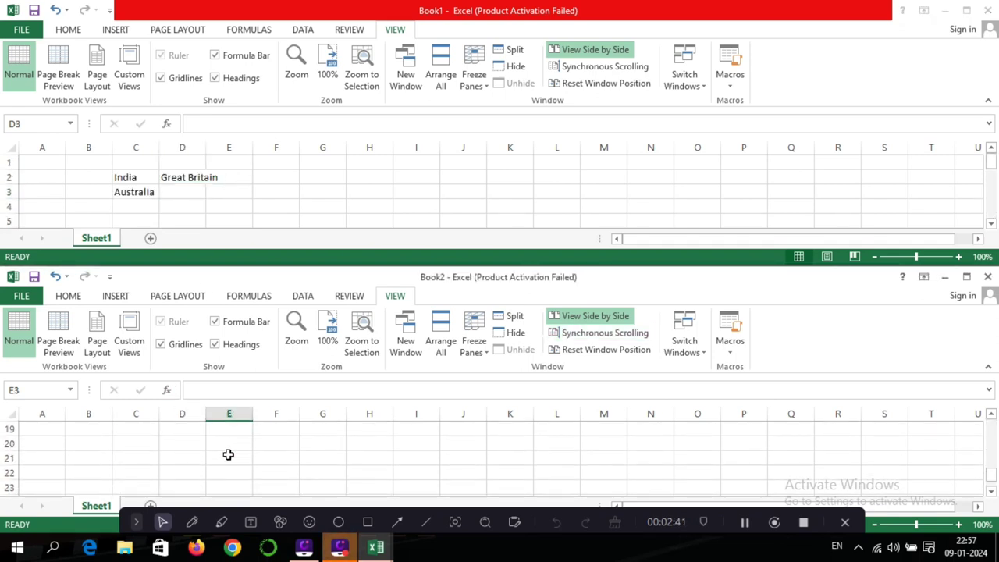
scroll(228, 454, up, 3)
scroll(228, 454, up, 2)
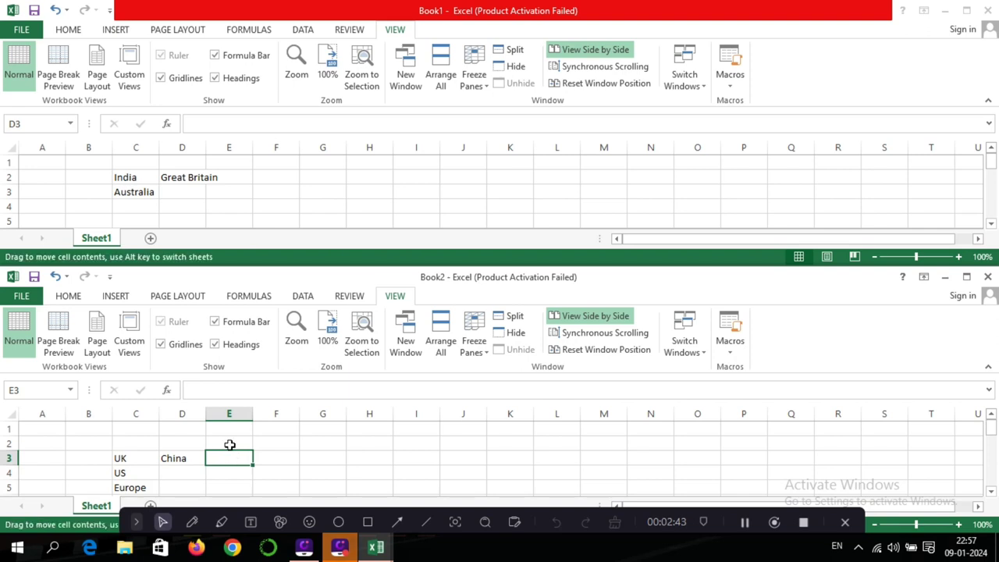
click(589, 71)
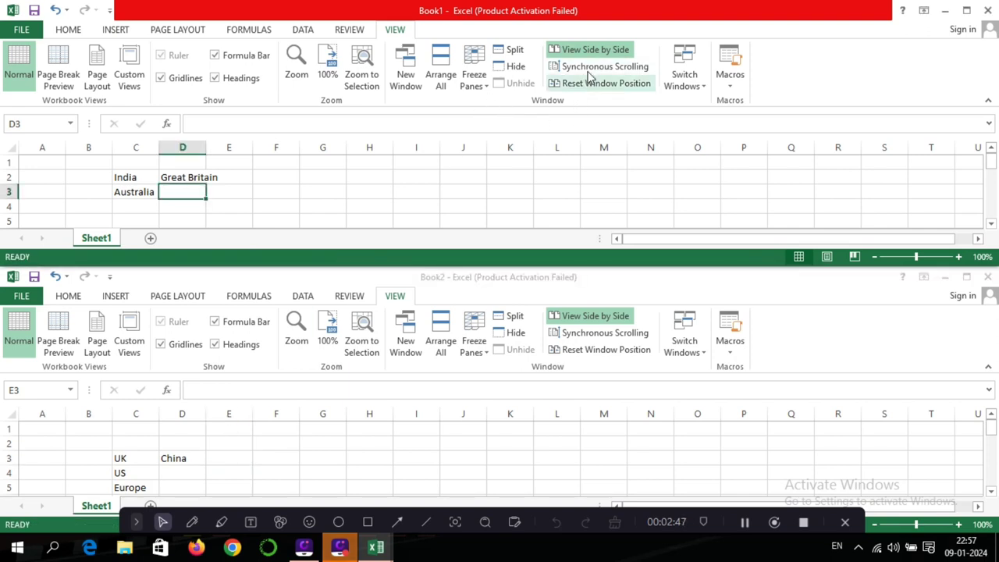
Step: Turn Synchronous Scrolling back on and scroll both workbooks down and back up together
click(597, 66)
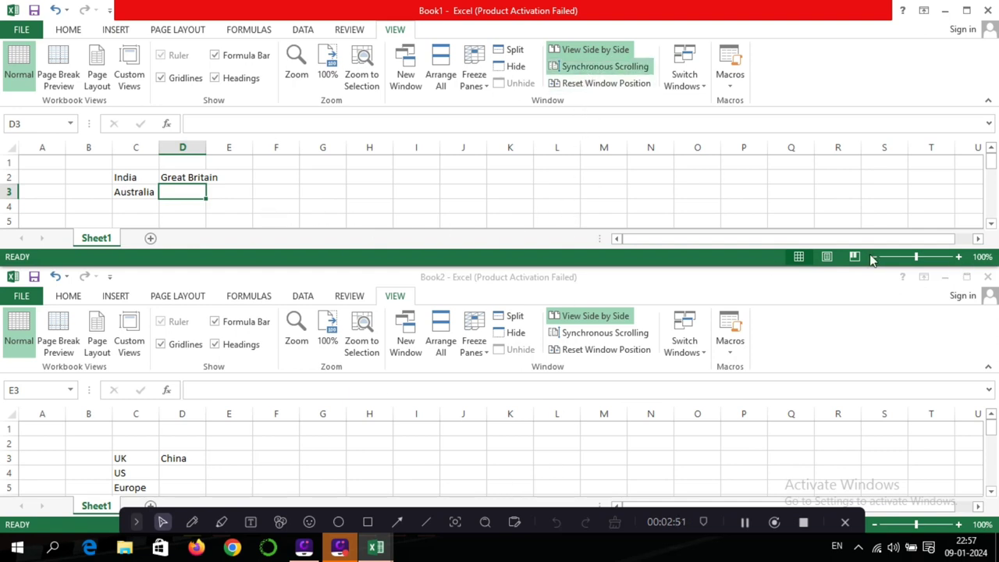
click(275, 195)
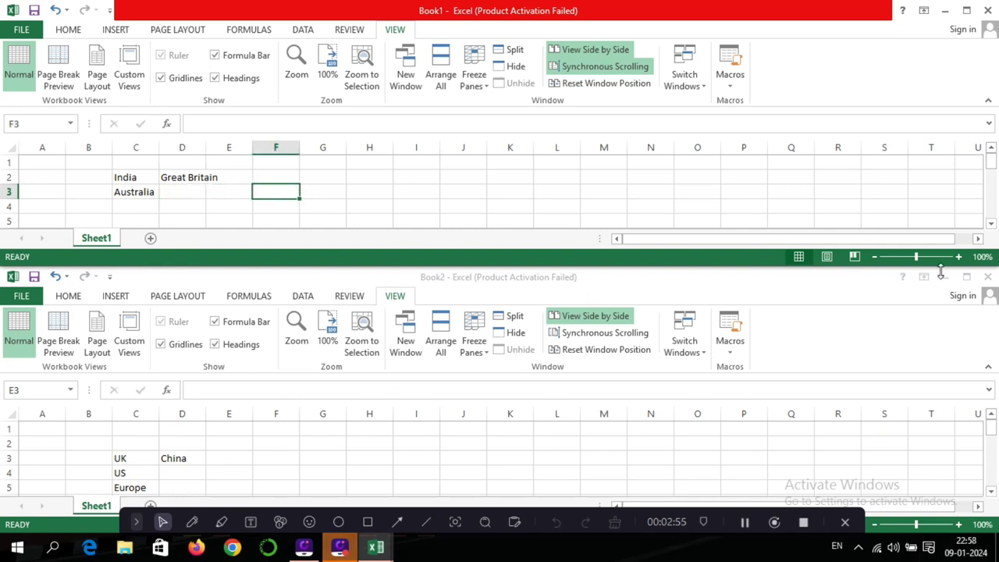
scroll(279, 197, down, 1)
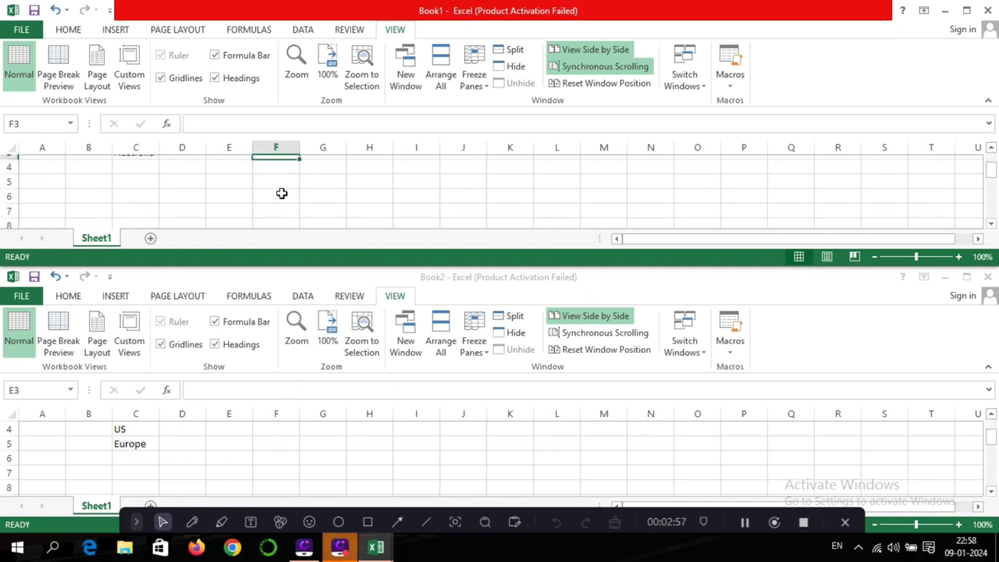
scroll(281, 194, down, 1)
scroll(282, 195, down, 2)
scroll(281, 194, down, 3)
scroll(282, 194, down, 2)
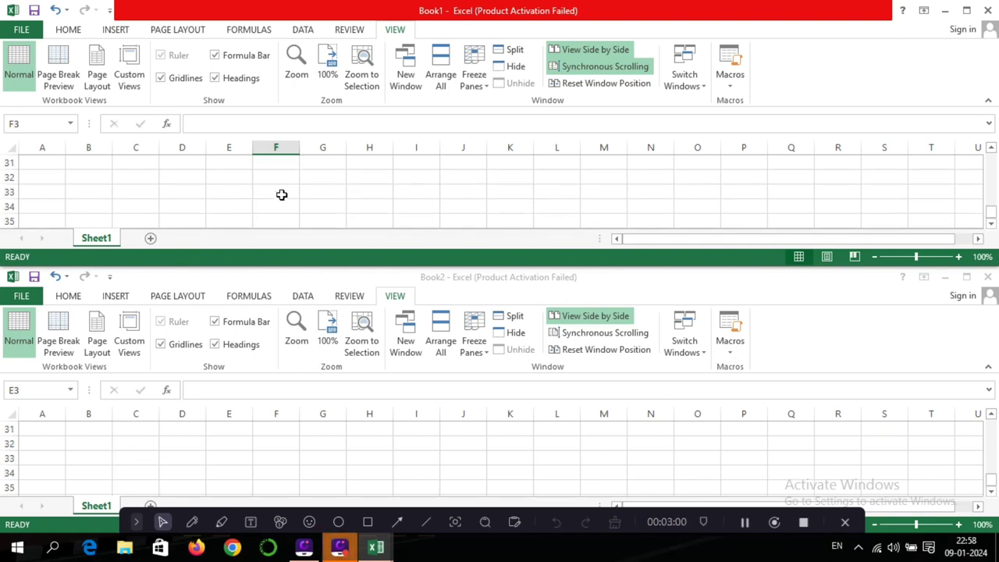
scroll(281, 194, down, 5)
scroll(281, 194, down, 2)
scroll(282, 194, down, 4)
scroll(282, 194, down, 3)
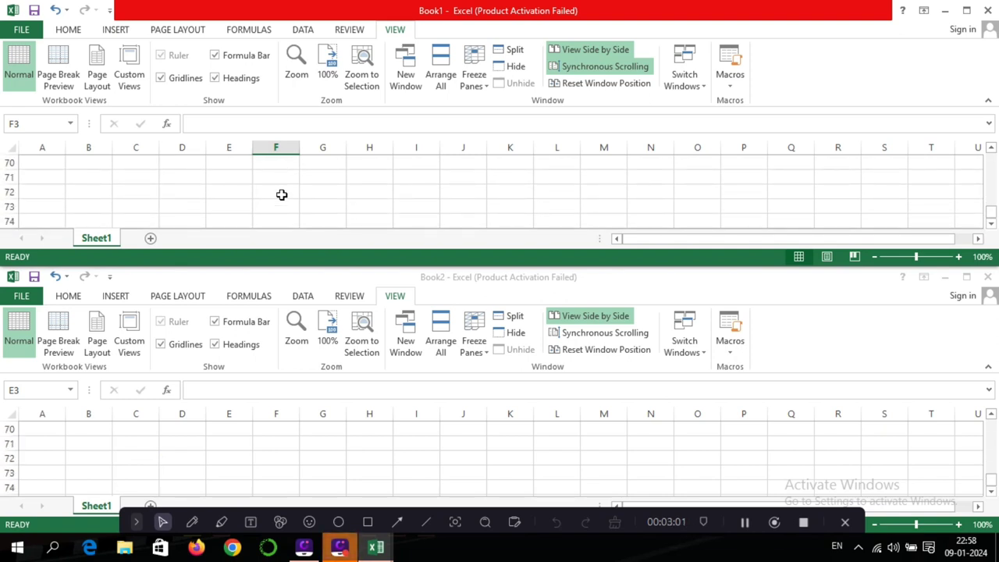
scroll(282, 194, down, 4)
scroll(281, 194, down, 1)
scroll(281, 194, down, 4)
scroll(281, 194, down, 5)
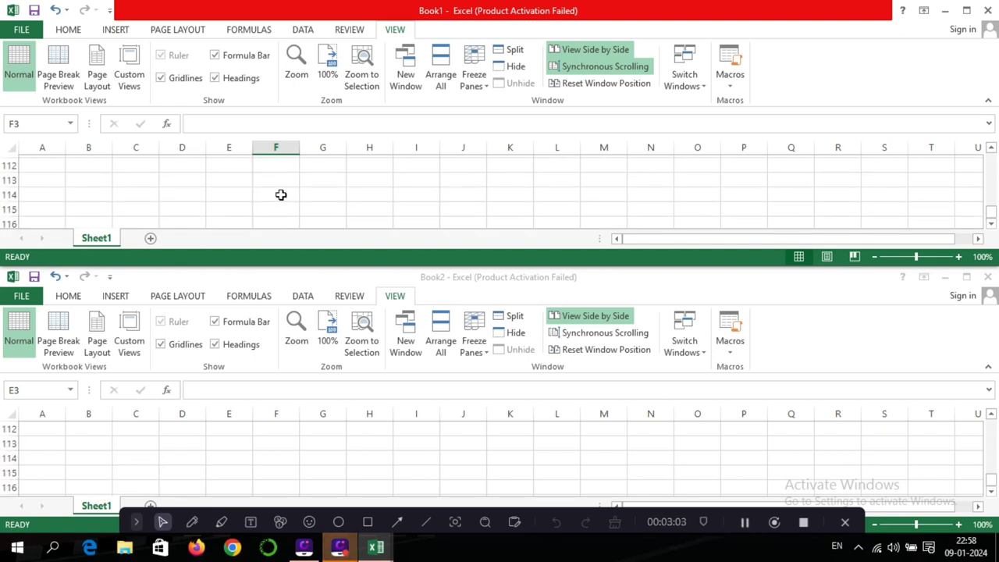
scroll(282, 194, up, 11)
scroll(281, 194, up, 5)
scroll(281, 194, up, 13)
scroll(281, 195, up, 2)
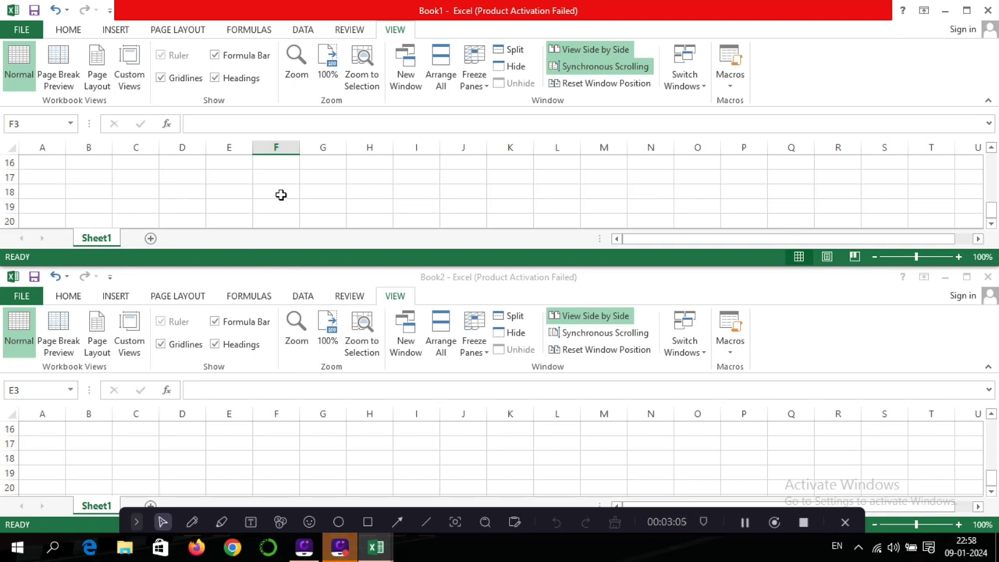
scroll(280, 194, up, 6)
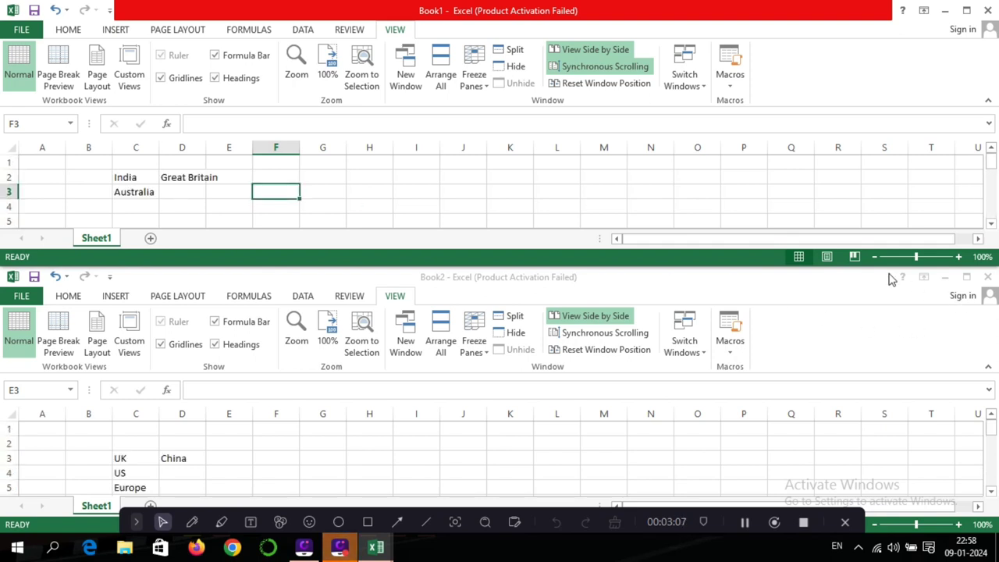
click(874, 257)
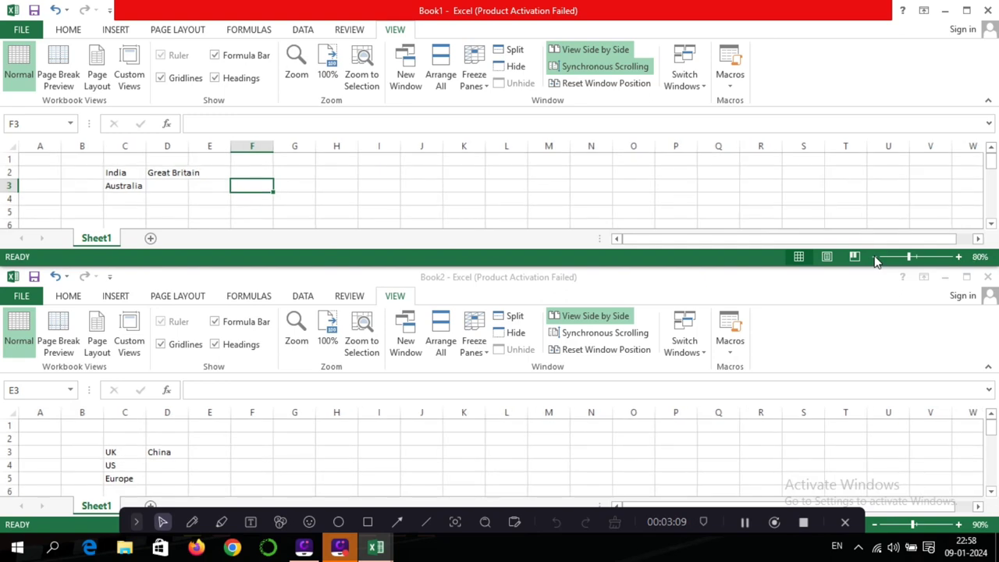
click(874, 256)
click(873, 257)
click(874, 257)
click(874, 257)
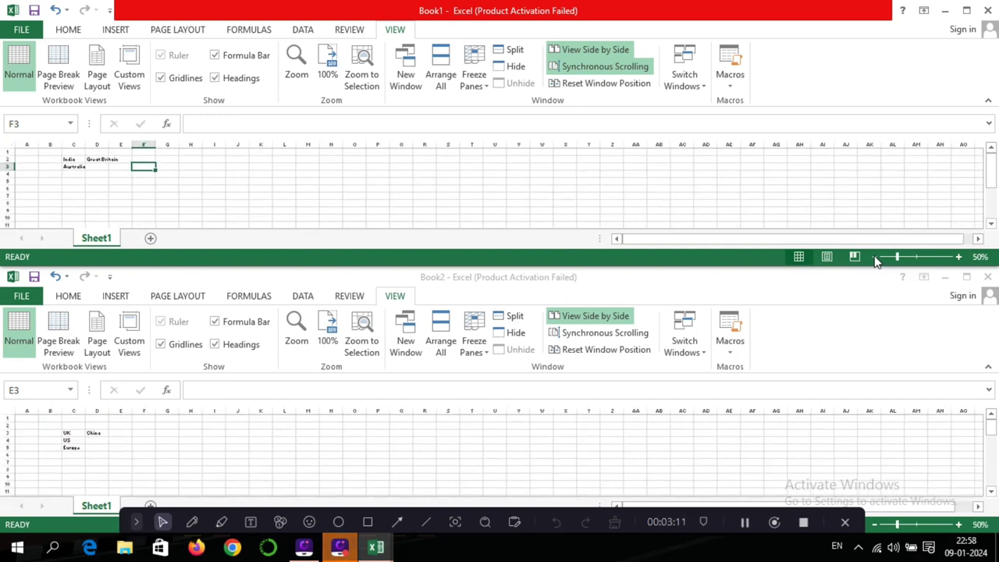
click(873, 256)
click(873, 257)
click(874, 257)
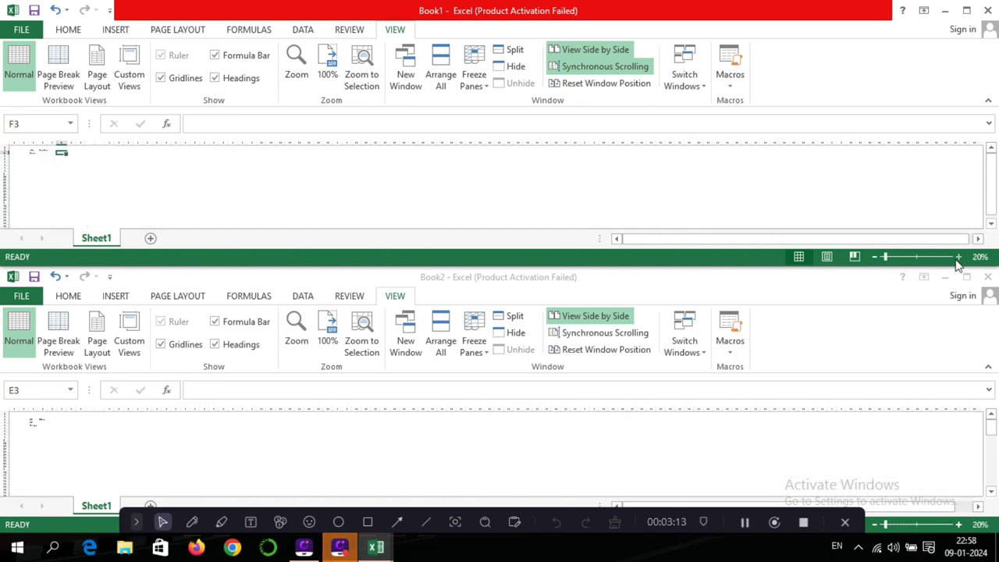
click(958, 257)
click(958, 257)
click(958, 257)
click(958, 256)
click(958, 256)
click(958, 257)
click(958, 257)
click(958, 257)
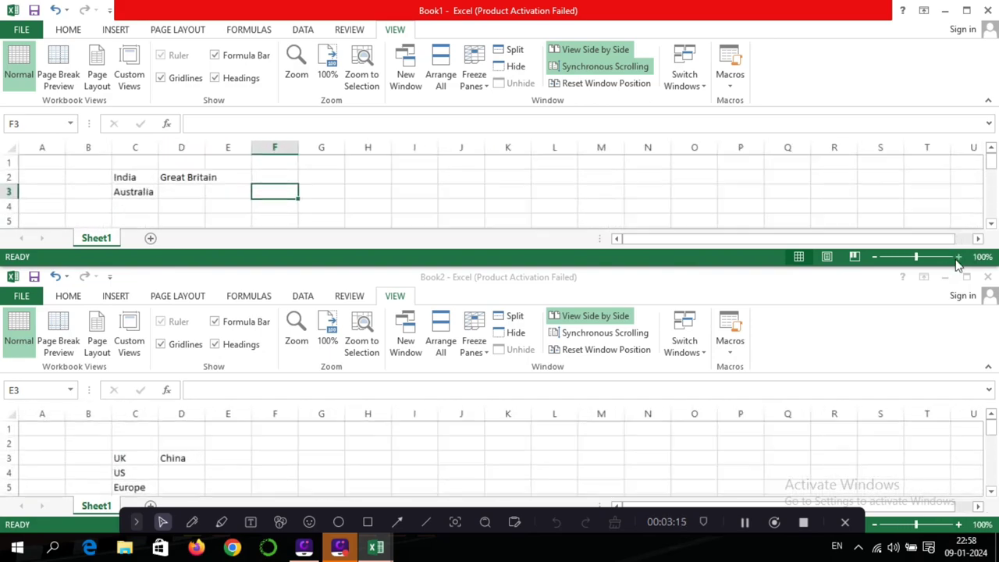
click(958, 257)
click(958, 256)
click(958, 257)
click(958, 256)
click(958, 257)
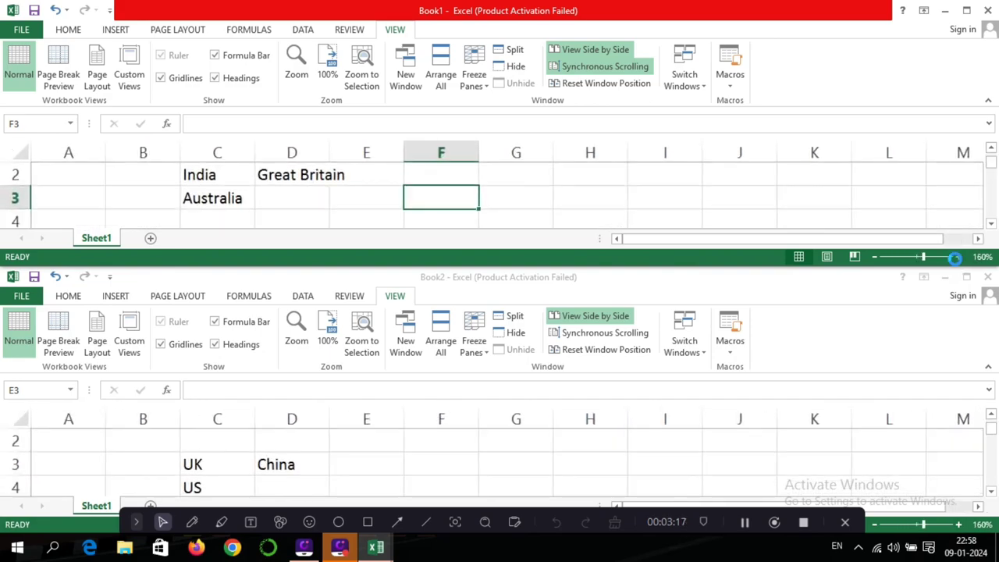
click(958, 257)
scroll(319, 199, down, 1)
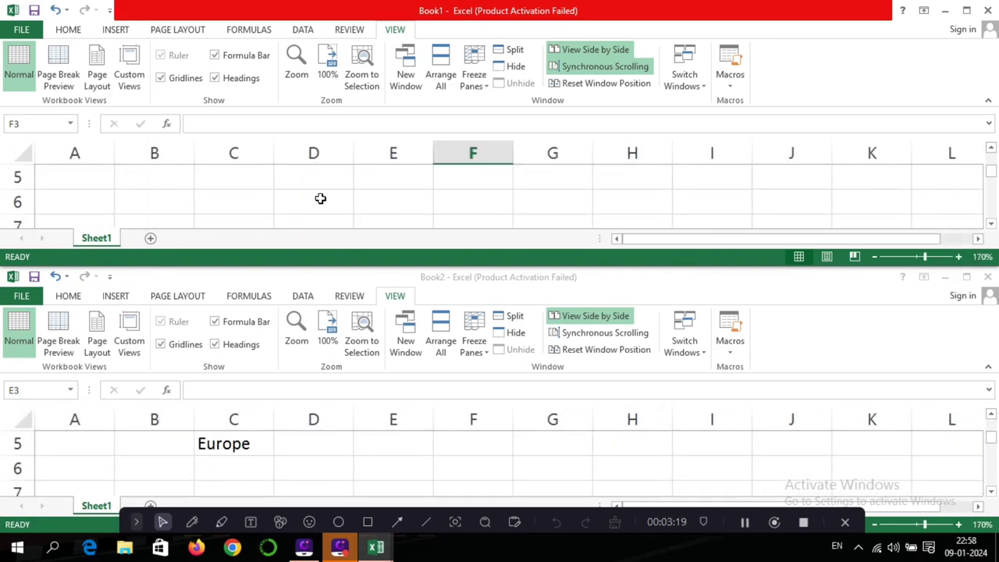
scroll(320, 199, down, 1)
scroll(271, 445, down, 2)
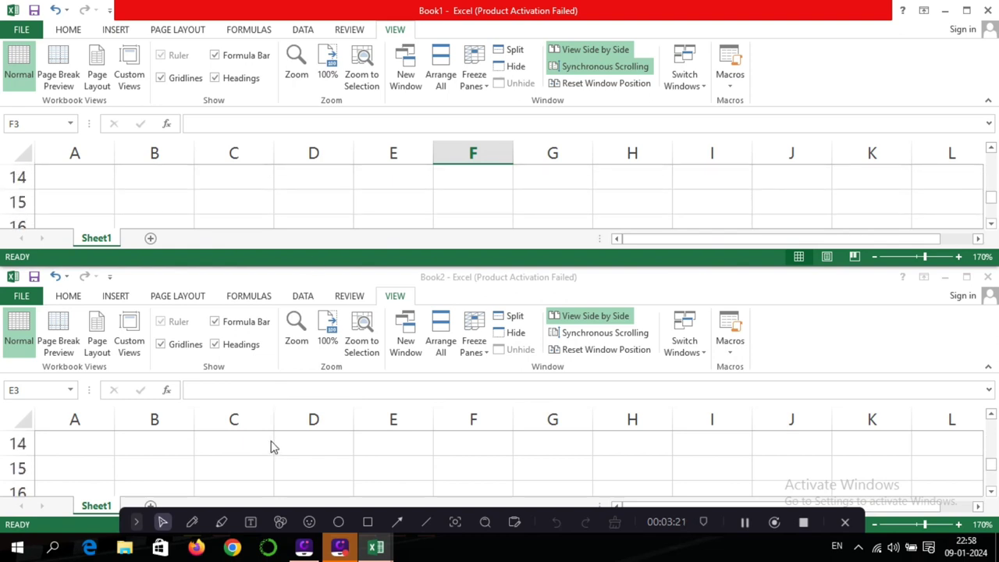
scroll(417, 217, up, 3)
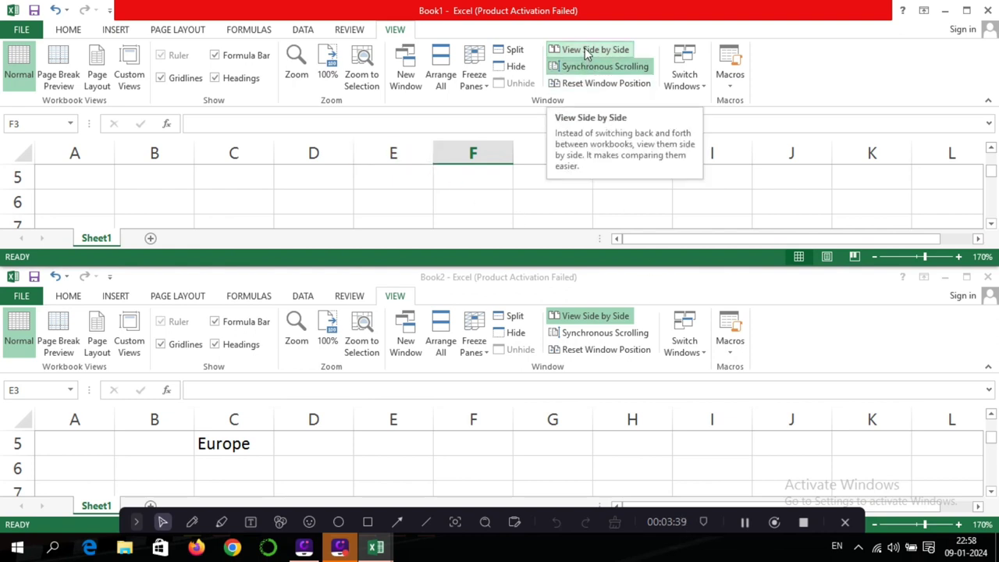
click(448, 204)
click(874, 257)
click(875, 257)
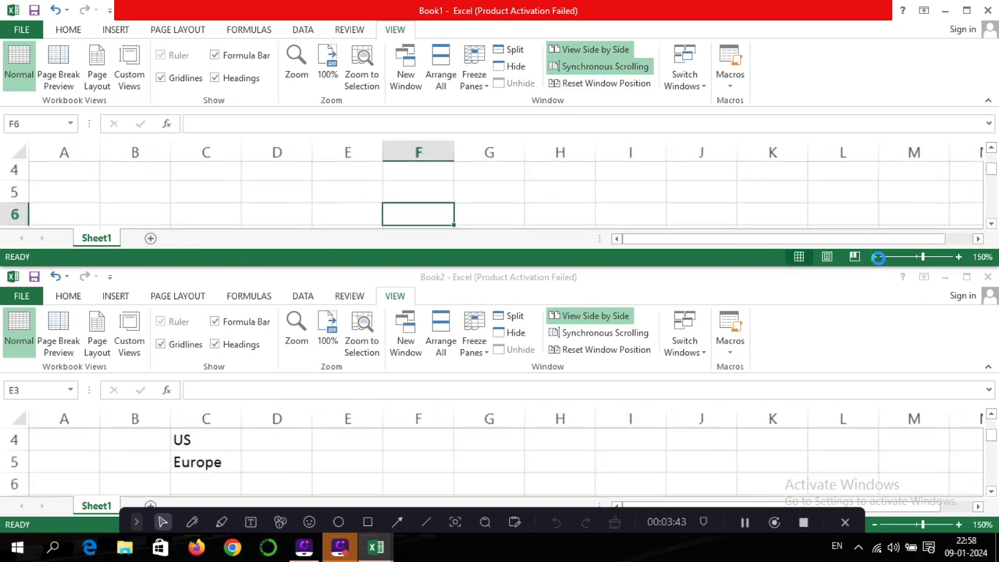
click(874, 257)
click(874, 257)
click(875, 256)
click(874, 257)
click(875, 257)
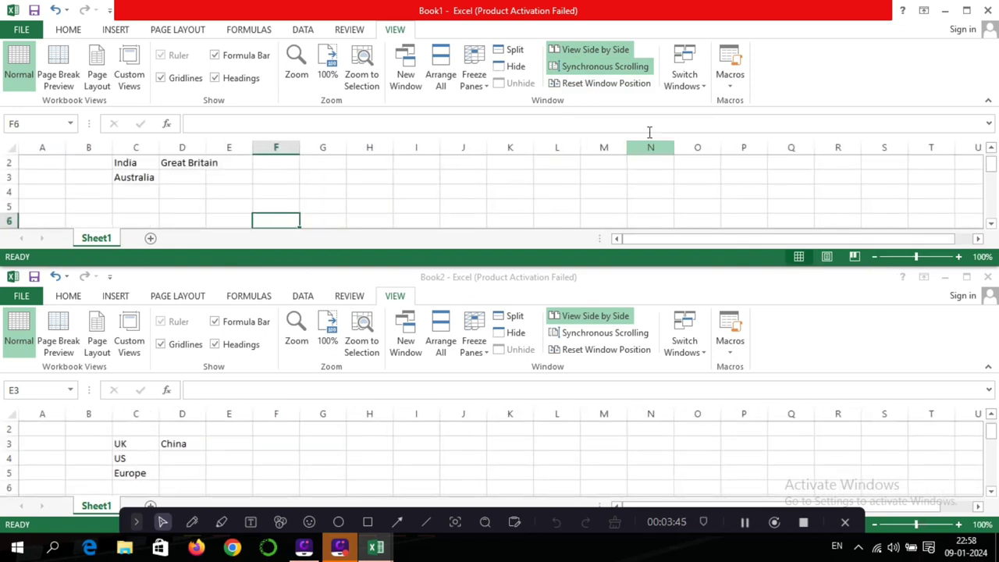
Step: Turn off View Side by Side, then minimize Book1 and Book2 to show the desktop
click(607, 72)
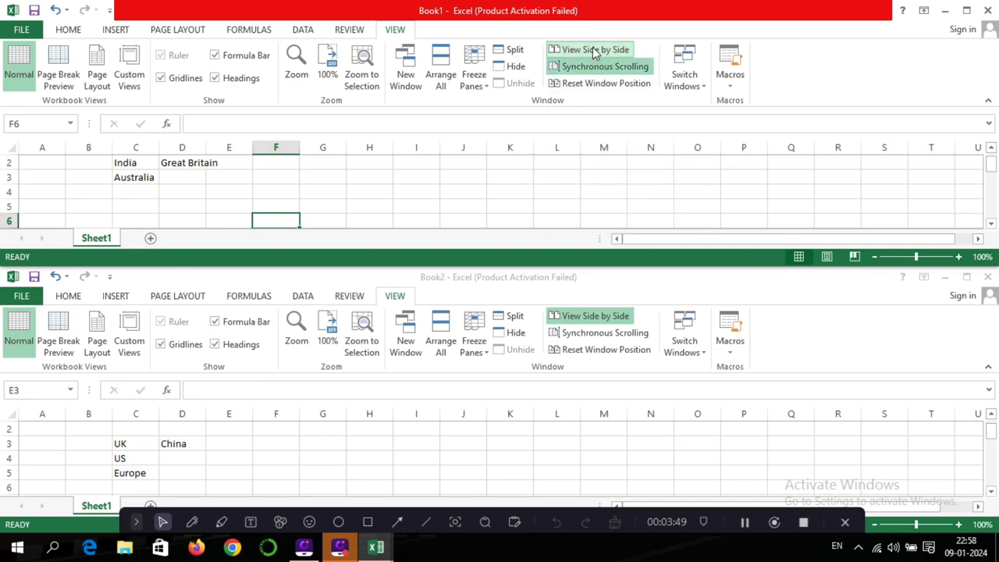
click(592, 51)
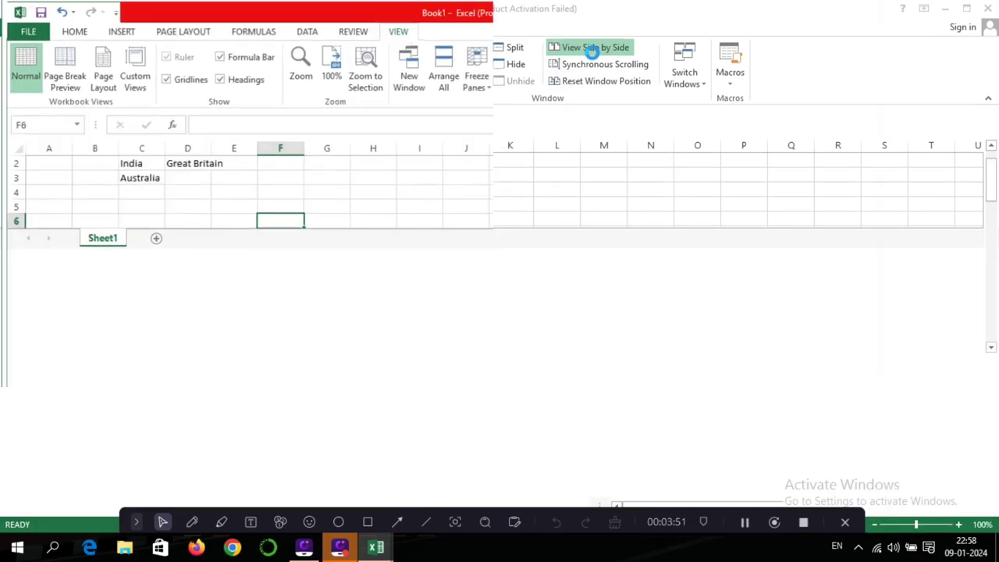
scroll(365, 334, up, 1)
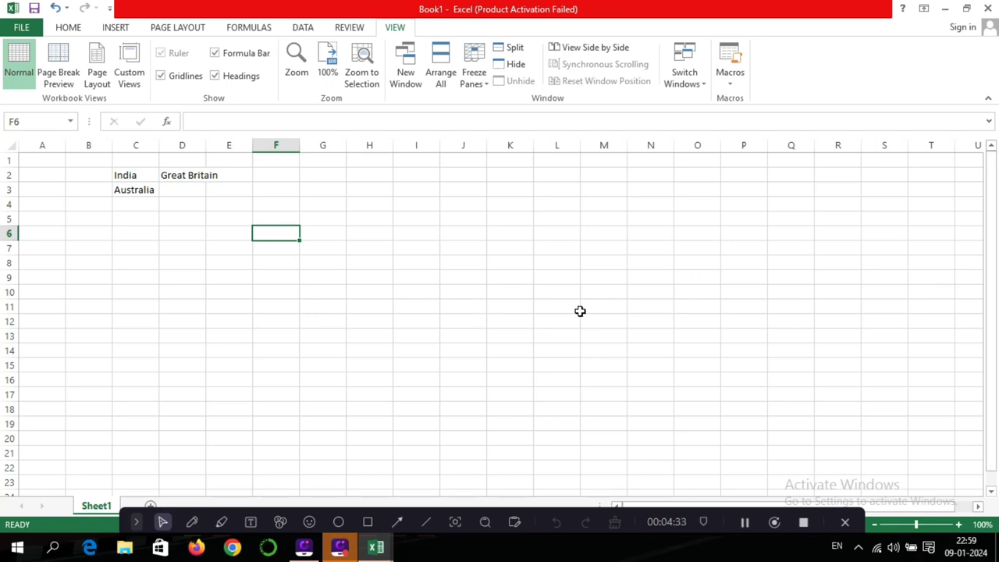
click(944, 11)
click(942, 10)
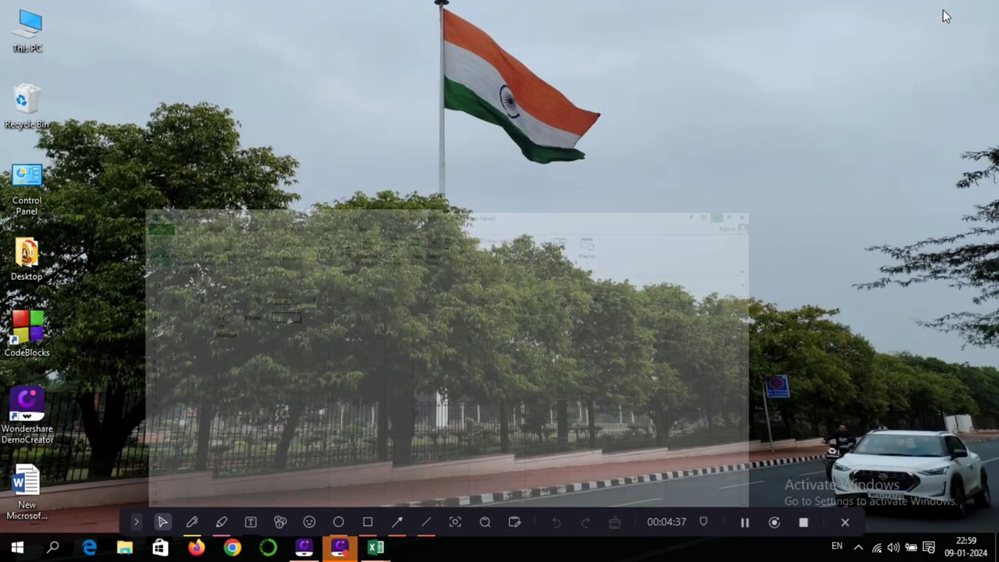